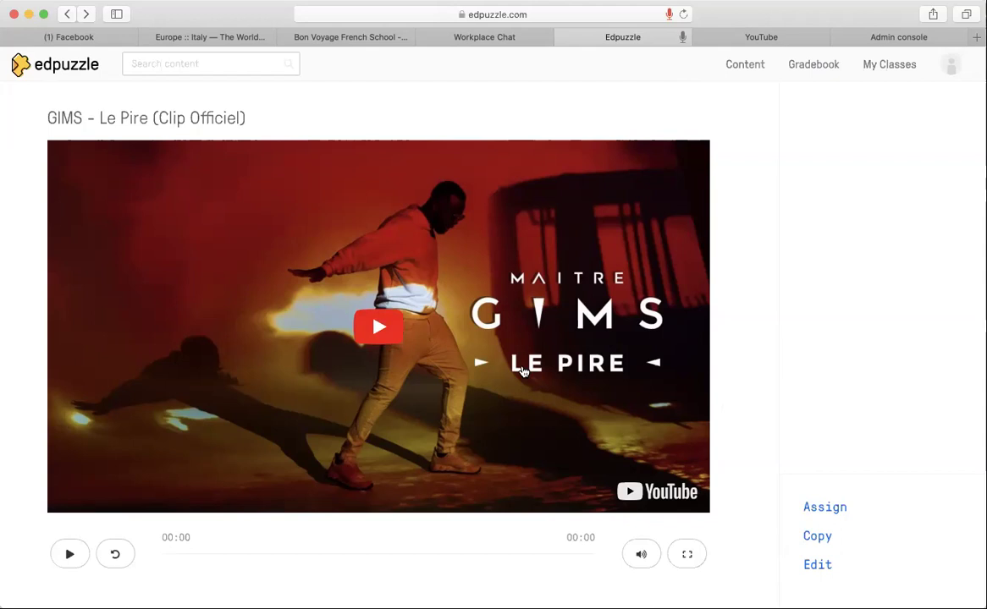
- Briefly preview the GIMS - Le Pire video, then open it in the Edpuzzle editor
left_click(523, 371)
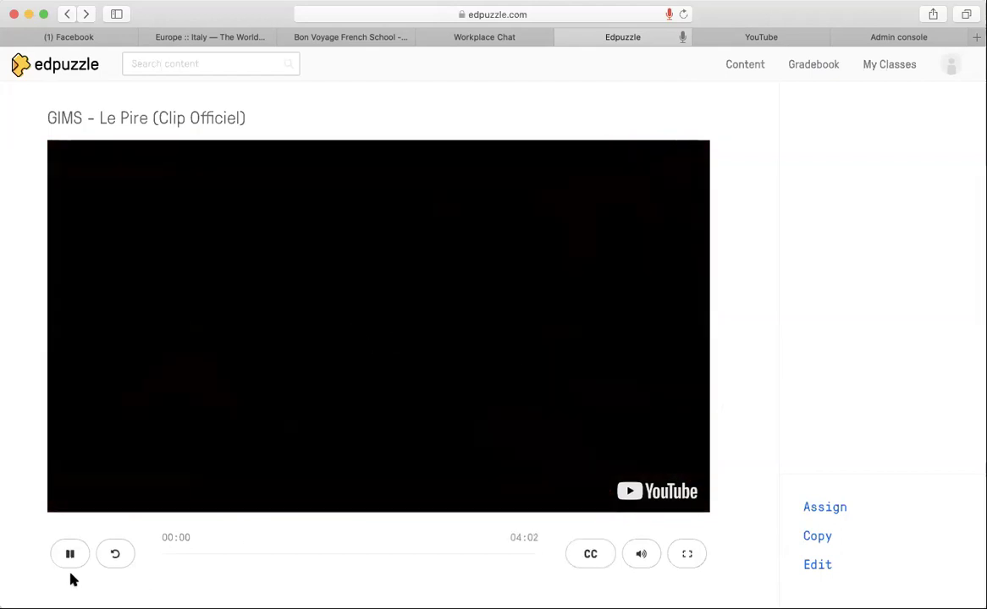
left_click(70, 555)
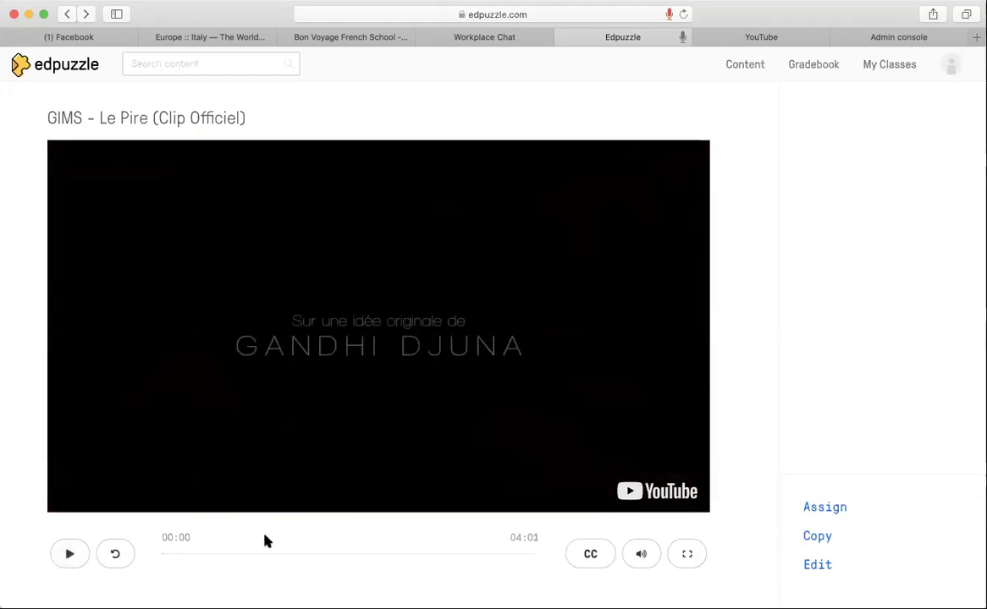
left_click(817, 565)
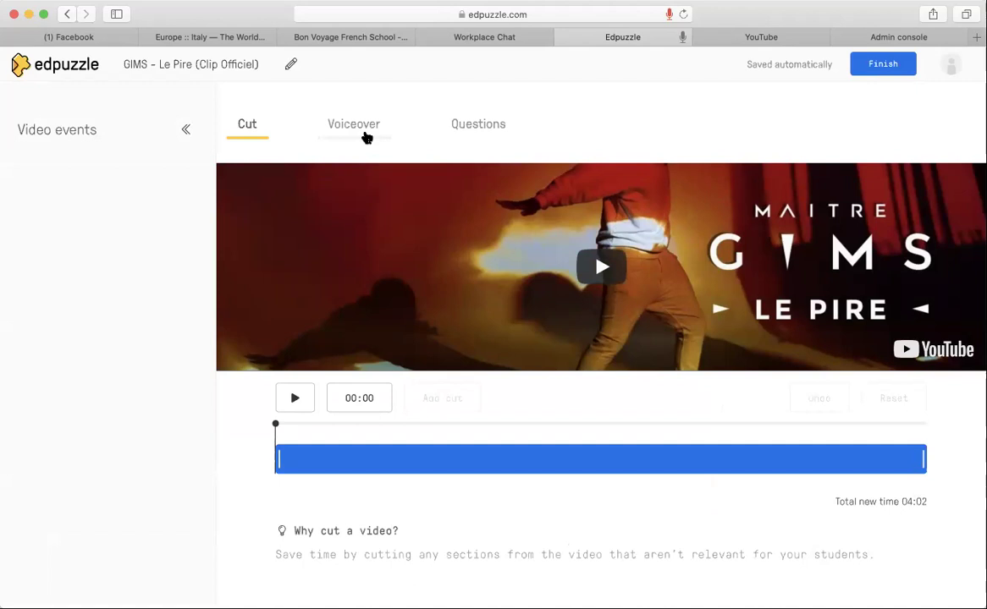
- Start recording a narrated voiceover over the GIMS video from the Voiceover section
left_click(367, 138)
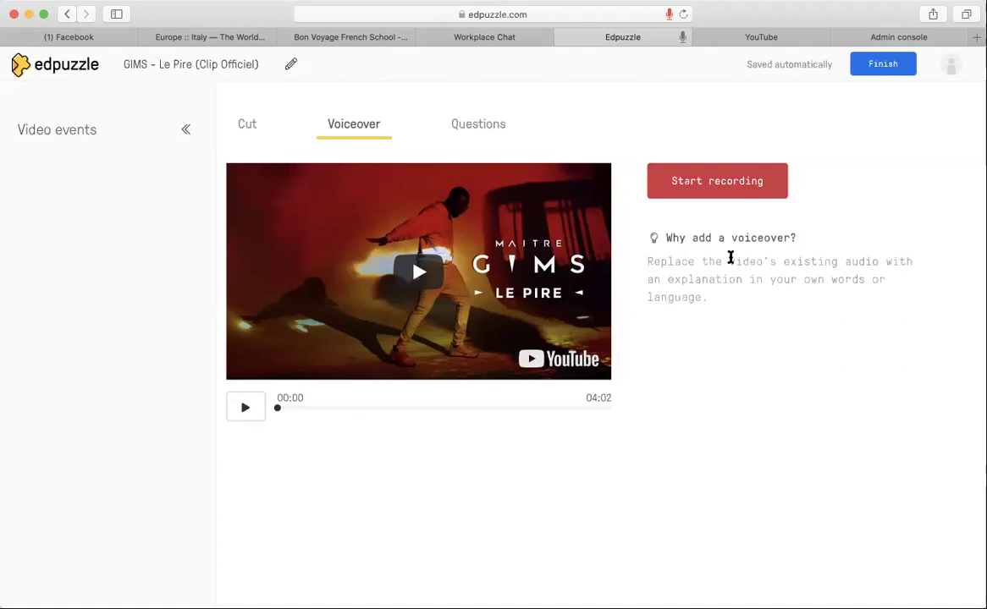
left_click(734, 180)
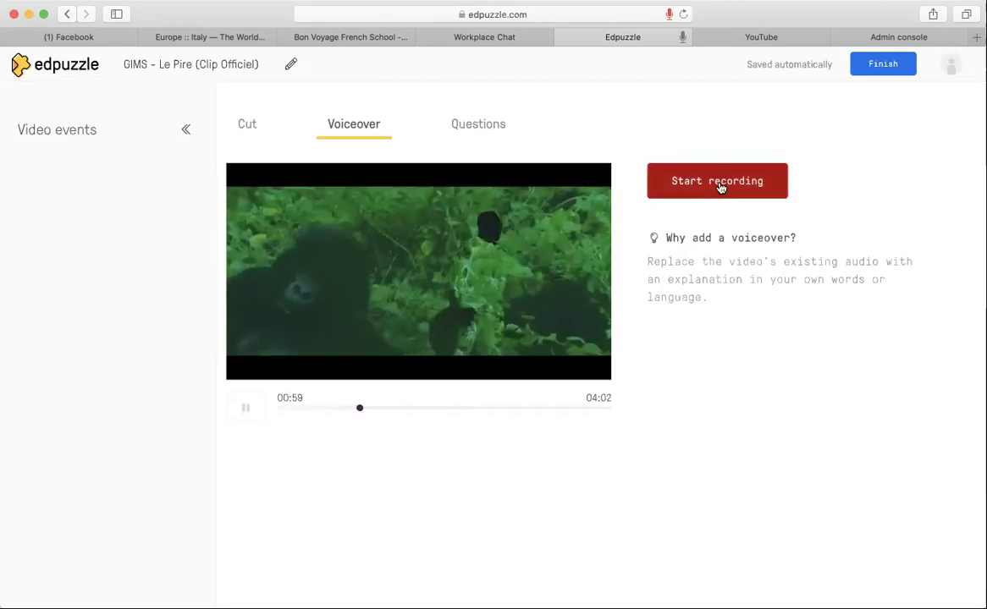
- Finish and save the voiceover edit, then reopen the video in the editor
left_click(494, 131)
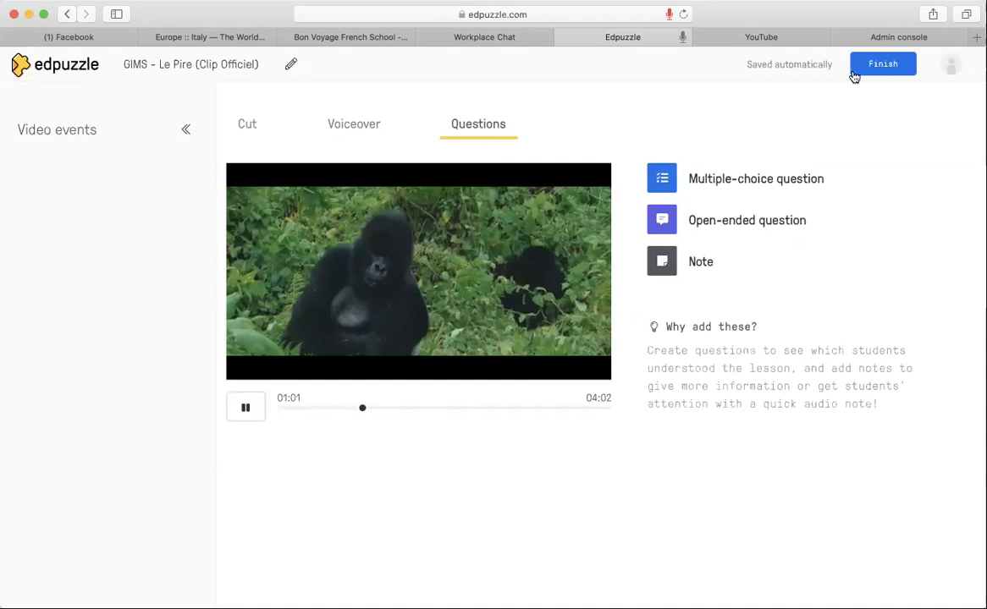
left_click(857, 68)
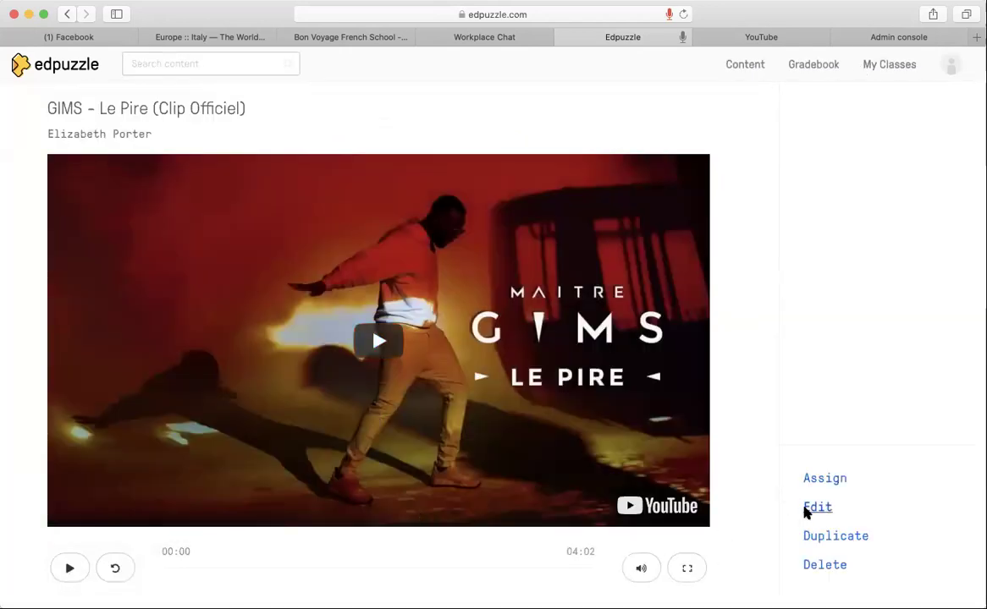
left_click(809, 508)
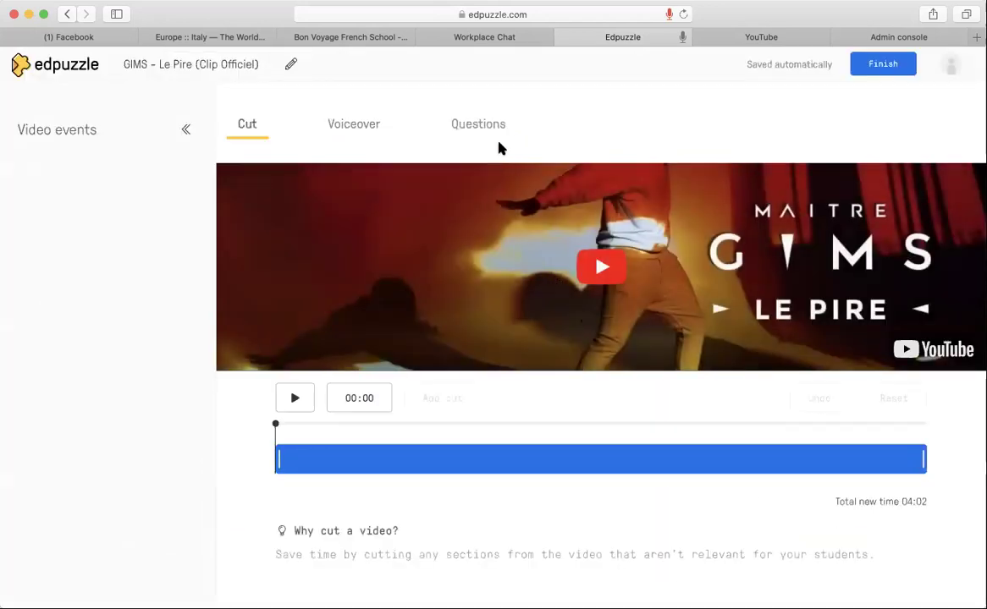
- Pause the video at 0:05 in Questions and start an open-ended question
left_click(479, 128)
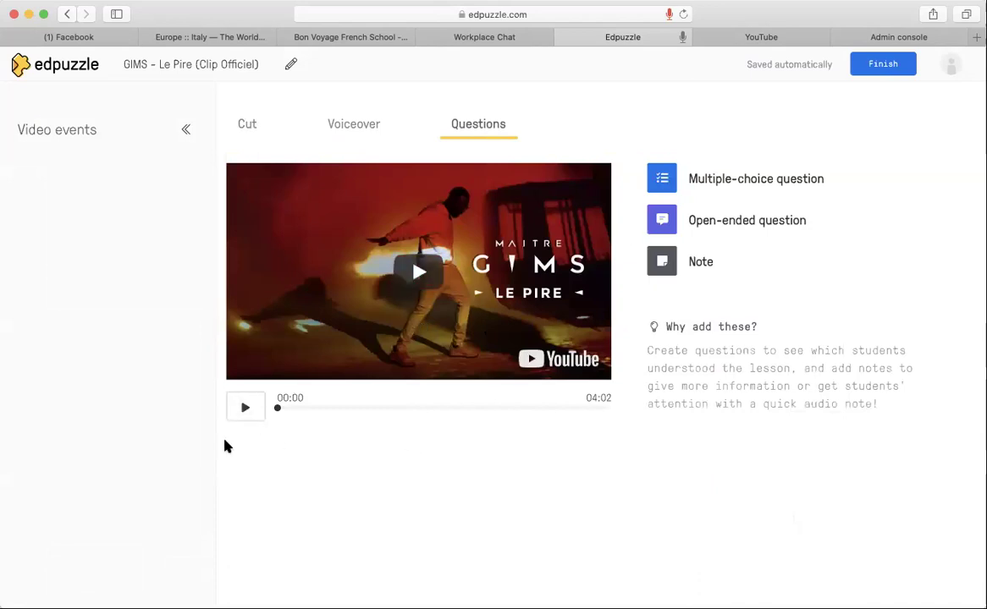
left_click(246, 410)
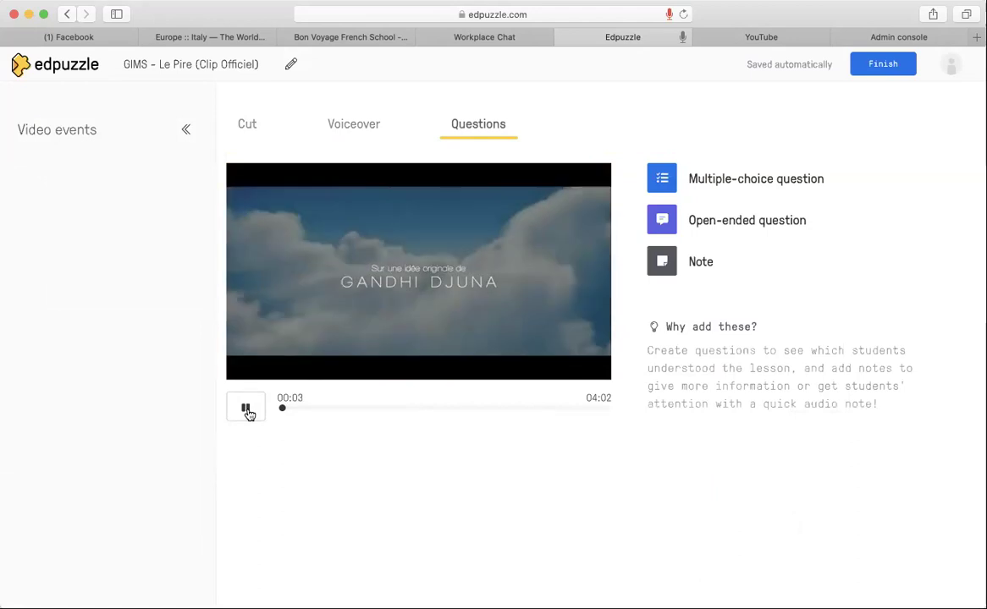
left_click(247, 411)
left_click(663, 219)
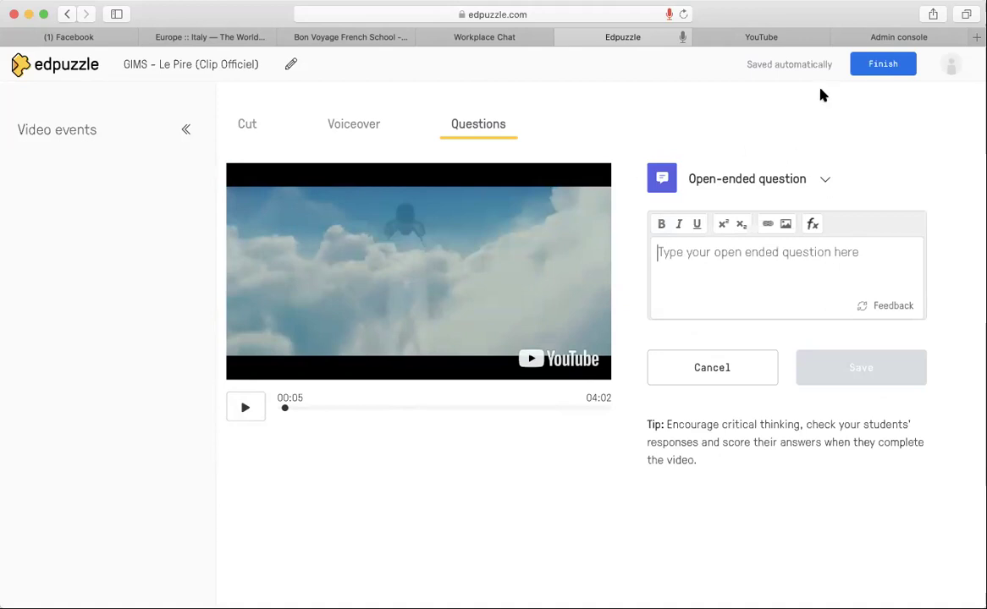
- Load app.classkick.com in a new Safari tab, correcting the mistyped address
left_click(872, 66)
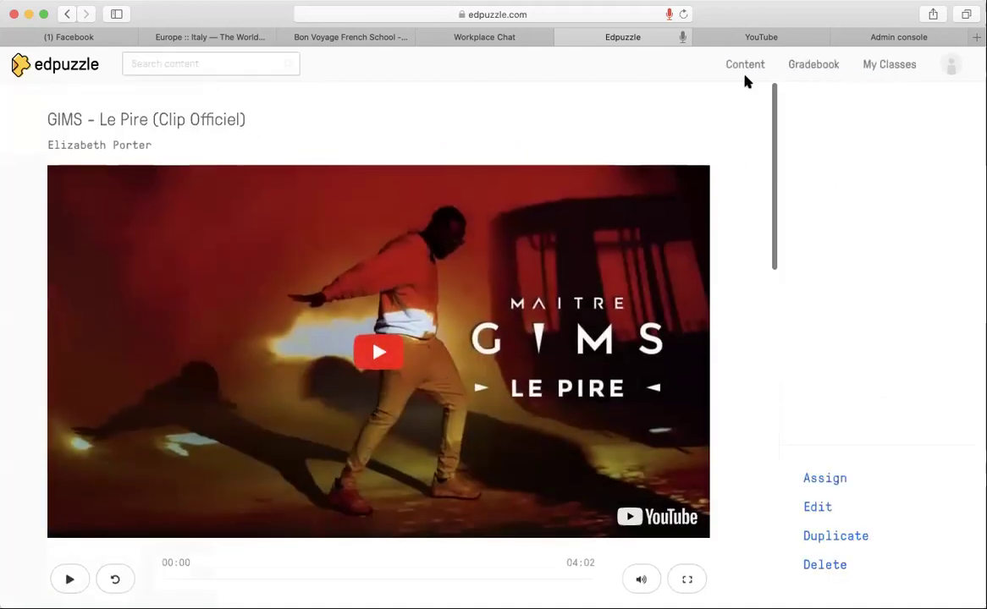
left_click(975, 37)
type("ap")
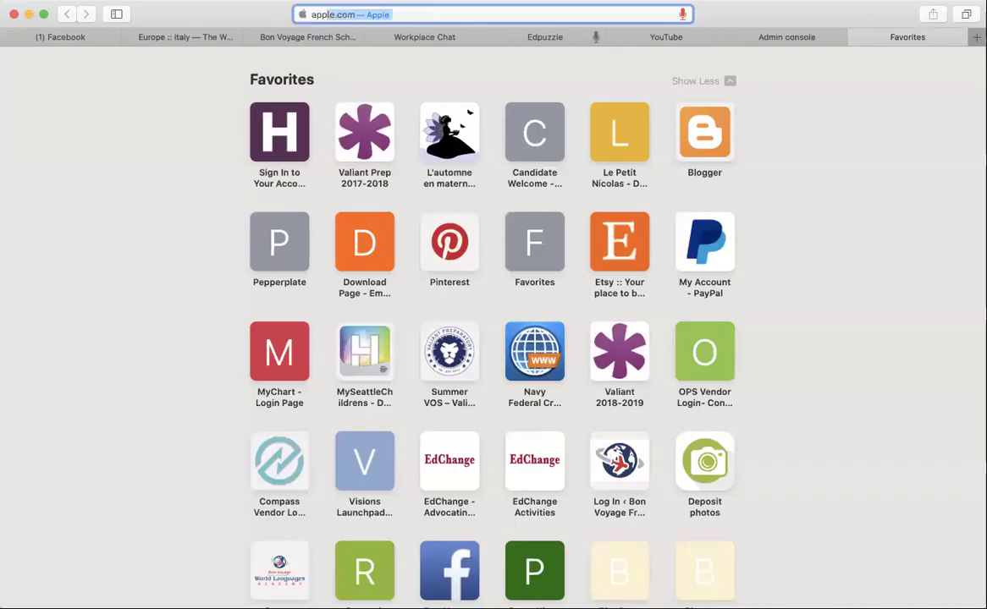
type("plclasskick.com")
key("Return")
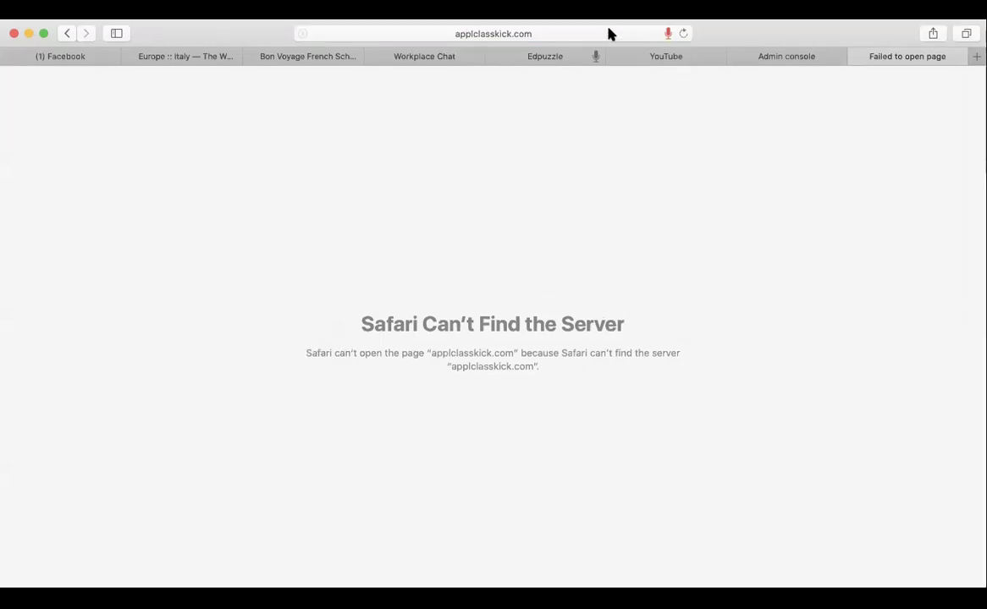
left_click(611, 33)
type("app.clas")
key("Return")
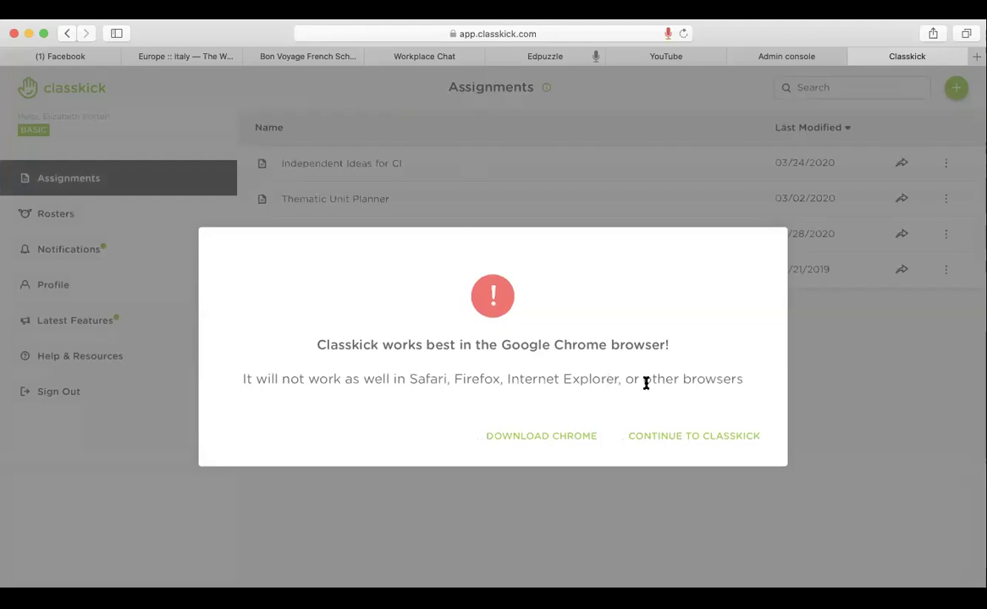
- Dismiss the Chrome notice and add a blank slide 10 to Independent Ideas for CI
left_click(657, 447)
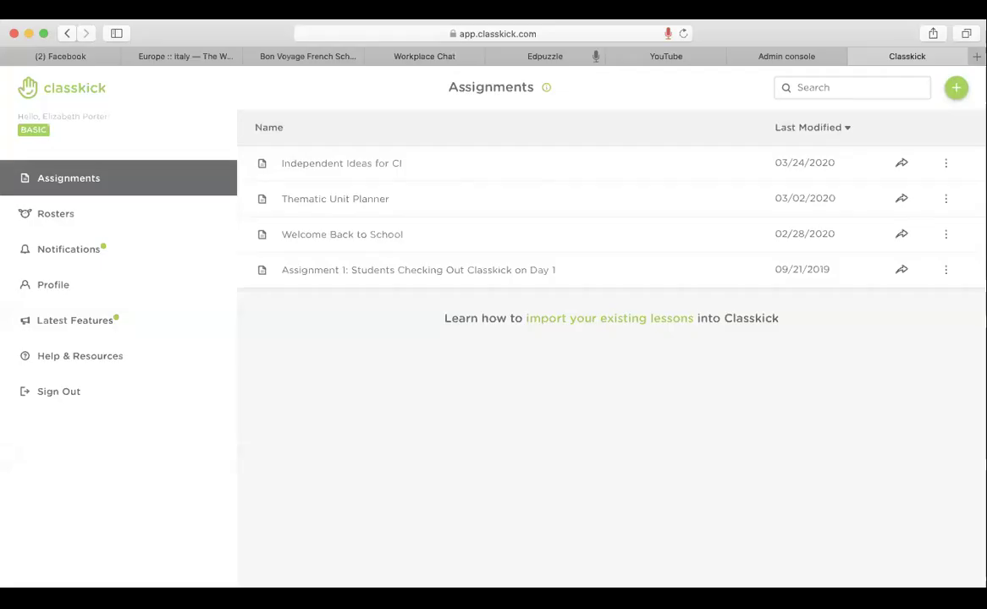
left_click(333, 161)
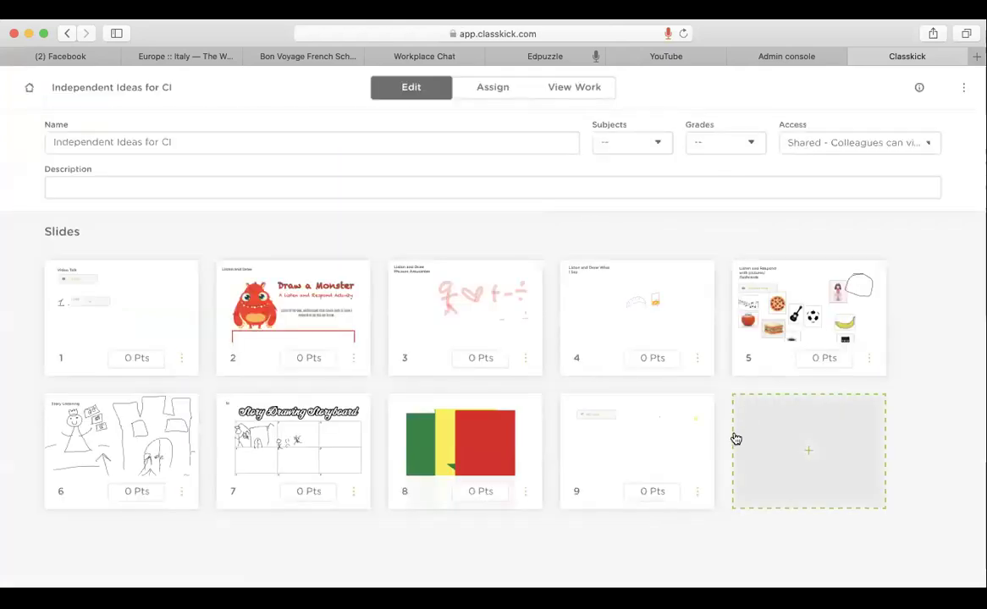
left_click(793, 444)
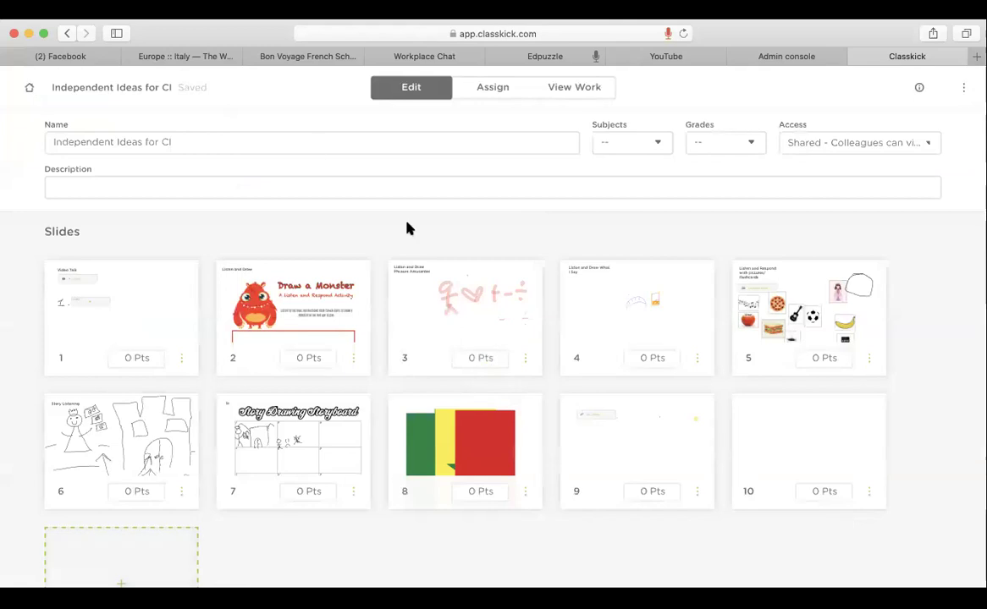
left_click(800, 409)
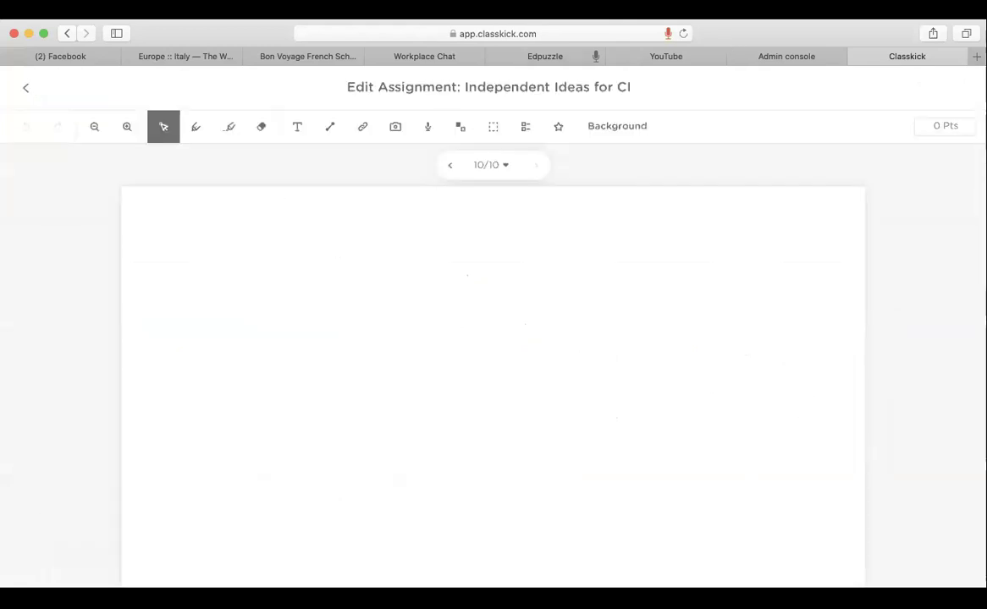
- Copy the GIMS video's public link from Edpuzzle's Assign window, then return to Classkick
left_click(546, 54)
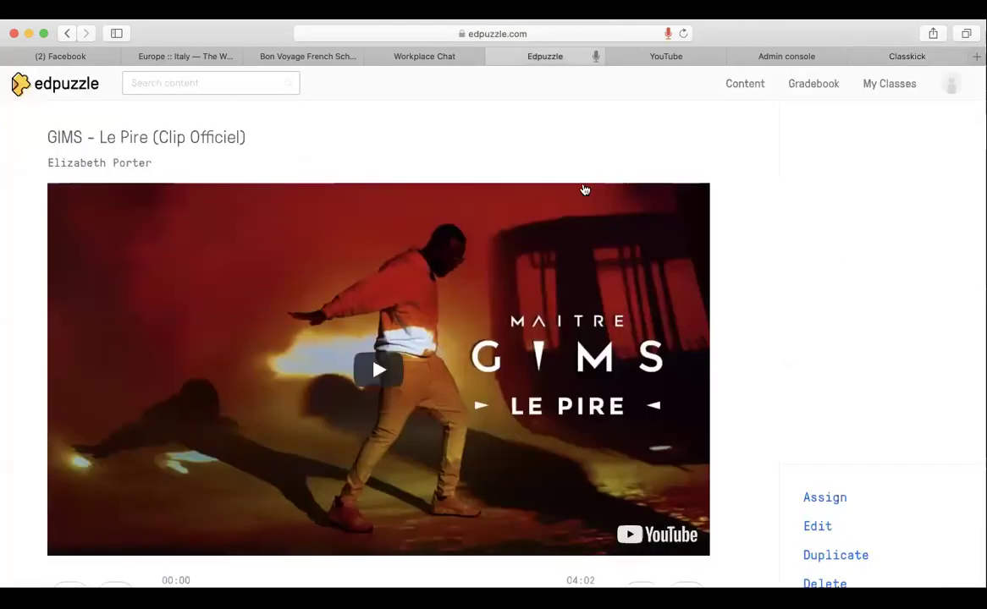
scroll(584, 189, "down", 2)
scroll(584, 189, "down", 3)
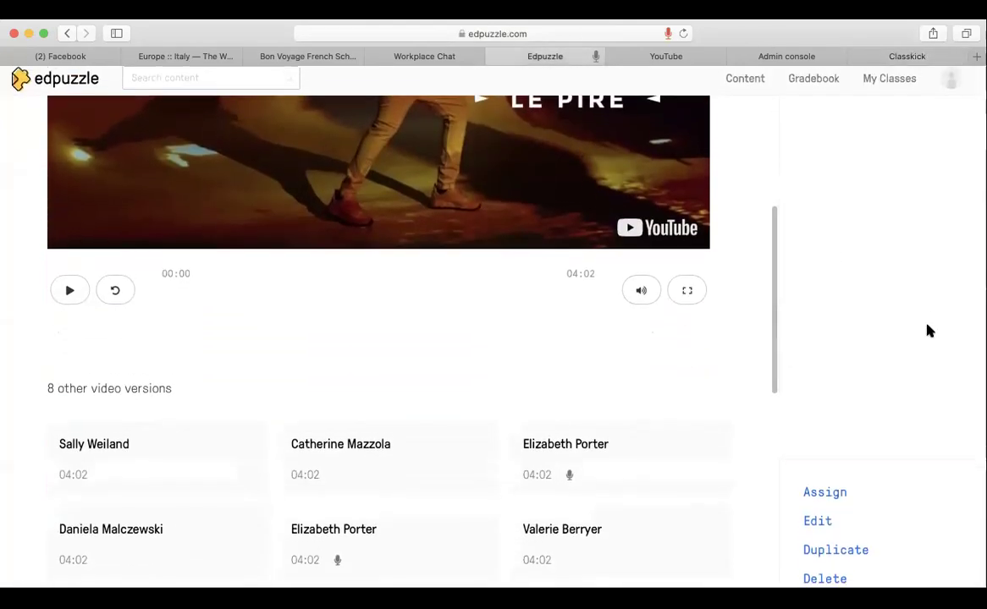
left_click(826, 498)
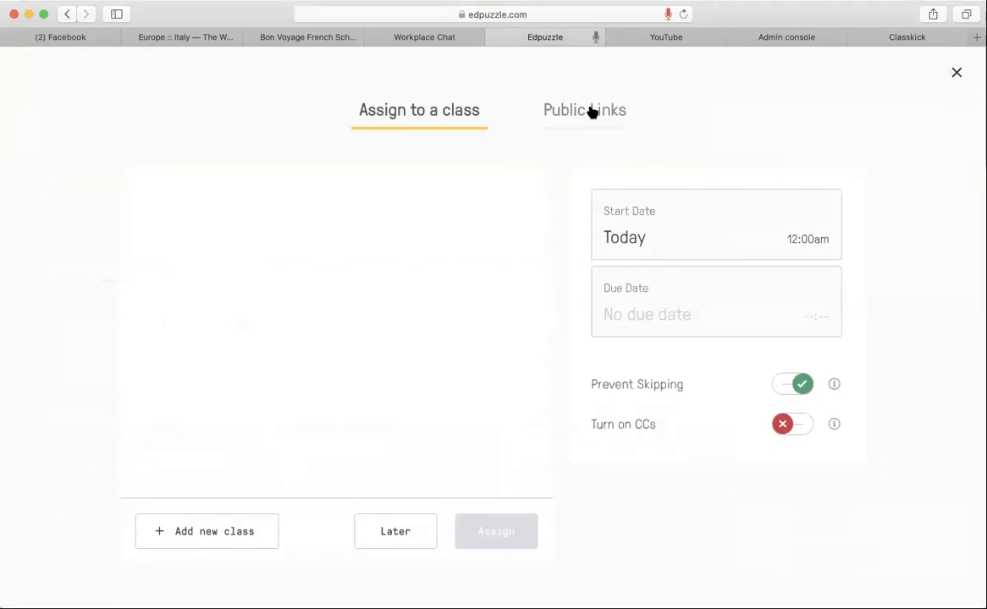
left_click(591, 113)
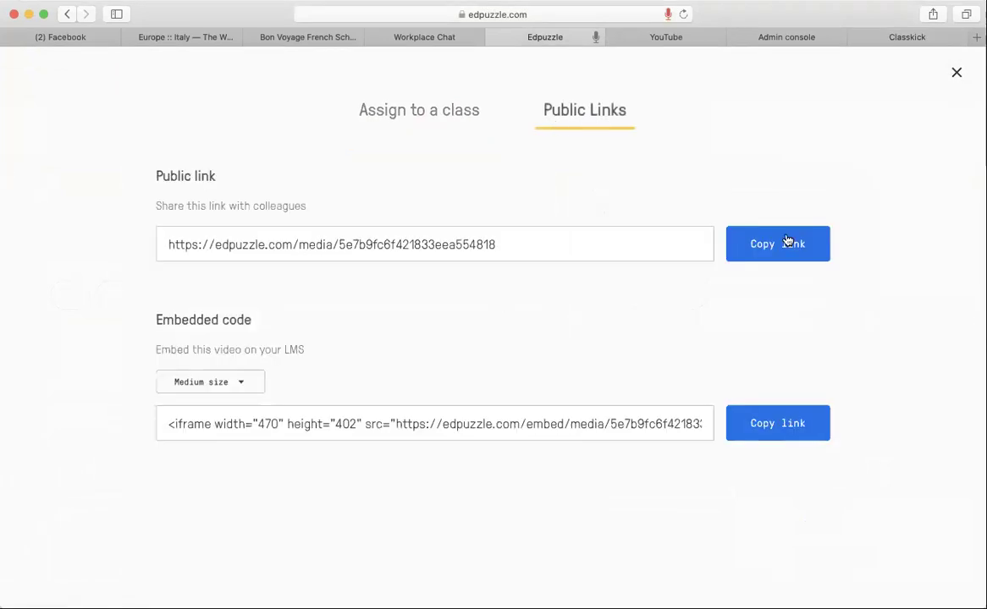
left_click(558, 235)
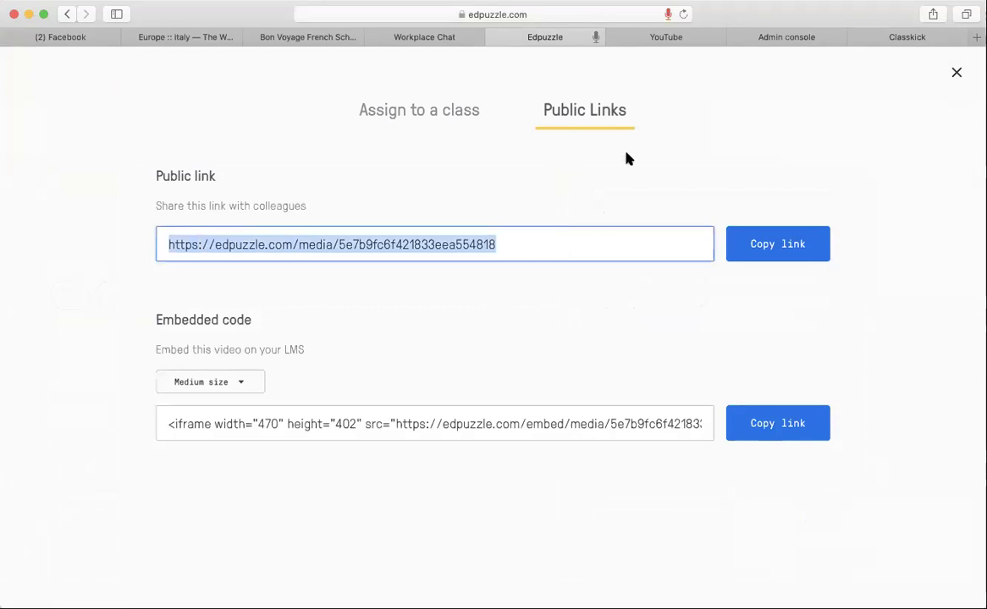
left_click(920, 36)
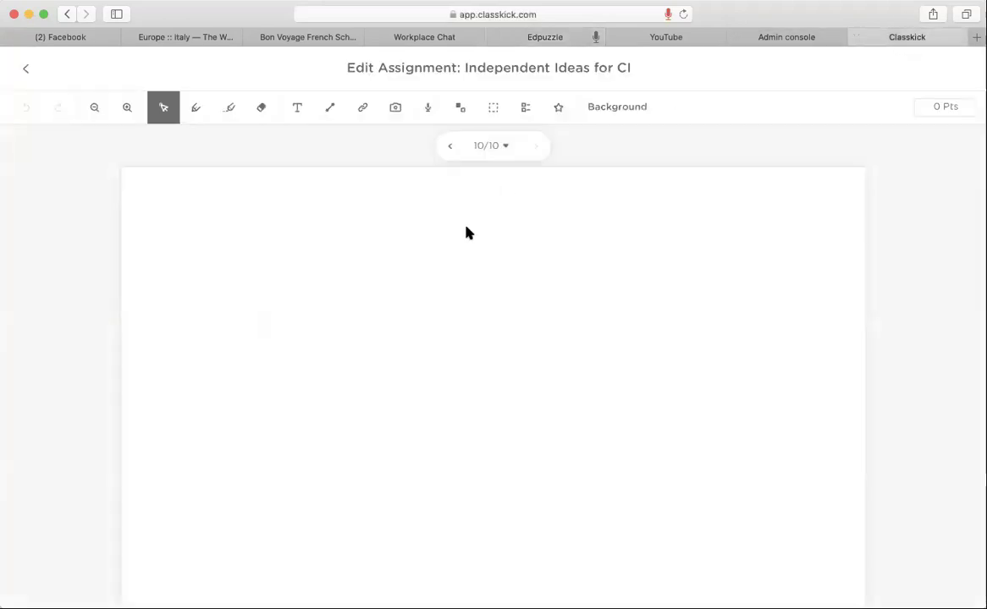
- Add a link with the pasted Edpuzzle URL titled 'Maitre Gims Le Pire' and save it
left_click(366, 115)
left_click(382, 302)
left_click(373, 373)
type("https://edpuzzle.com/media/5e7b9fc6f421833eea554818")
left_click(377, 308)
type("Mait")
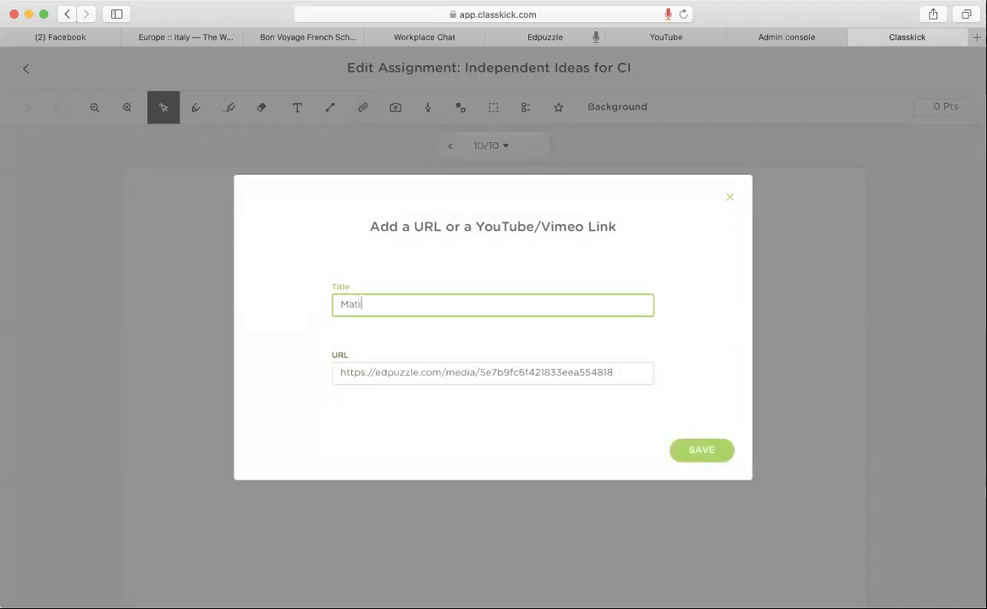
type("re Gims Le Por")
key("BackSpace")
key("BackSpace")
left_click(678, 447)
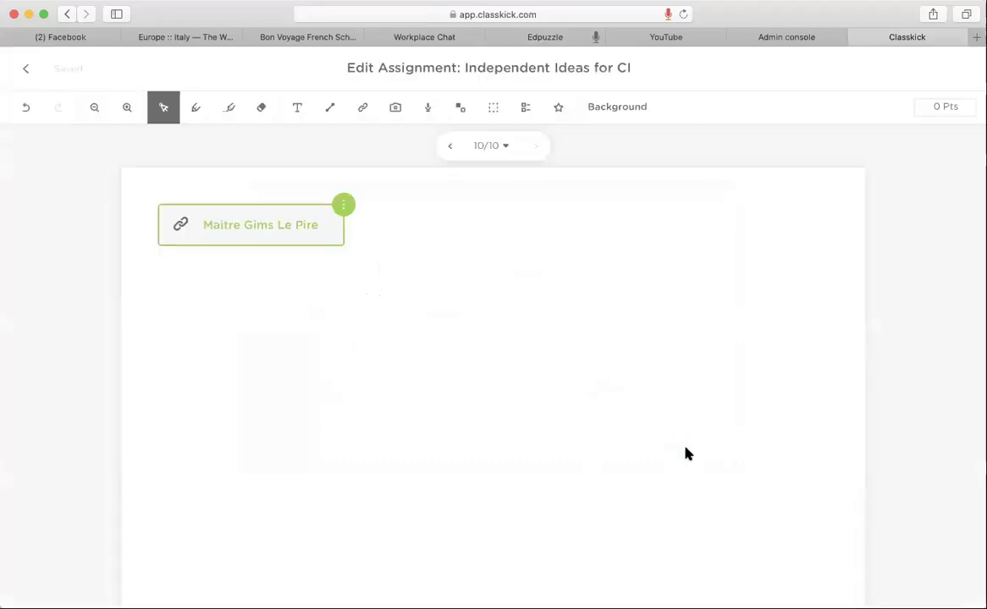
- Nudge the Maitre Gims Le Pire link box slightly right and down
left_click(357, 389)
left_click_drag(289, 247, 314, 262)
left_click(259, 326)
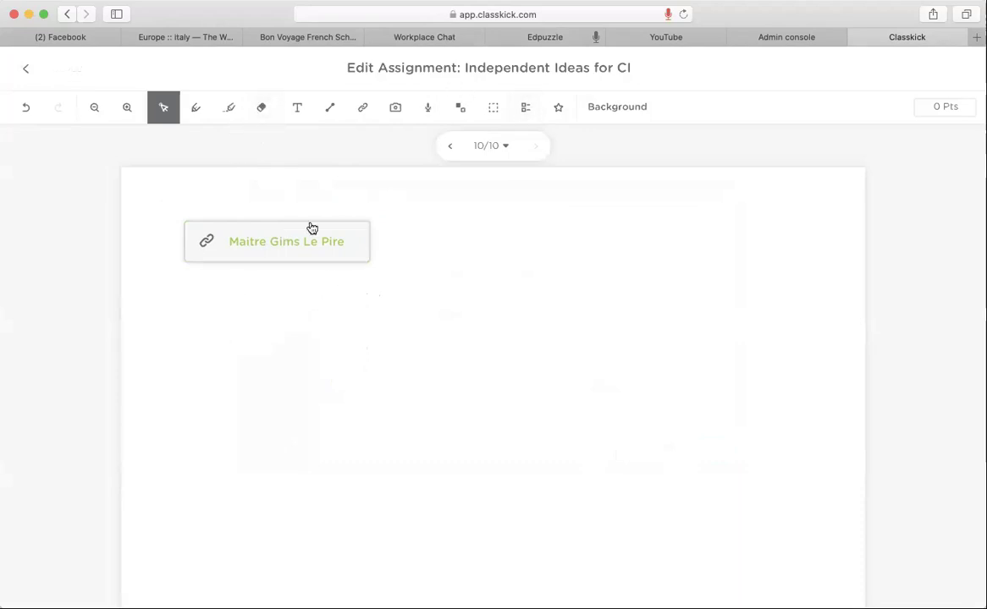
- Check the Edpuzzle public link page, then return to the Classkick editor
left_click(554, 39)
left_click(423, 125)
left_click(432, 121)
left_click(891, 36)
- Add a '1.' text label below the video link and try the Record Audio tool
left_click(297, 109)
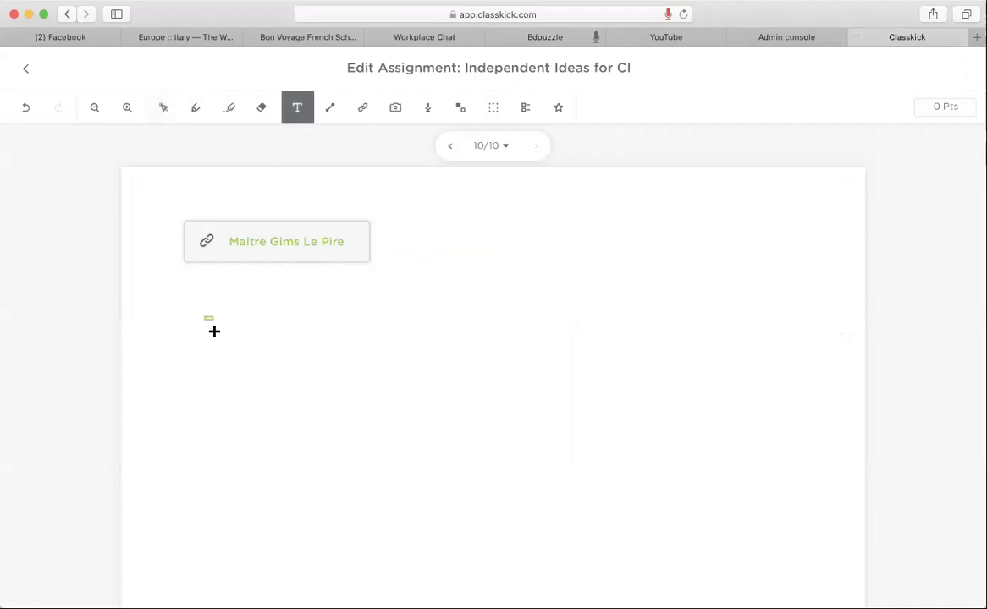
left_click(215, 332)
type("1.")
left_click(427, 108)
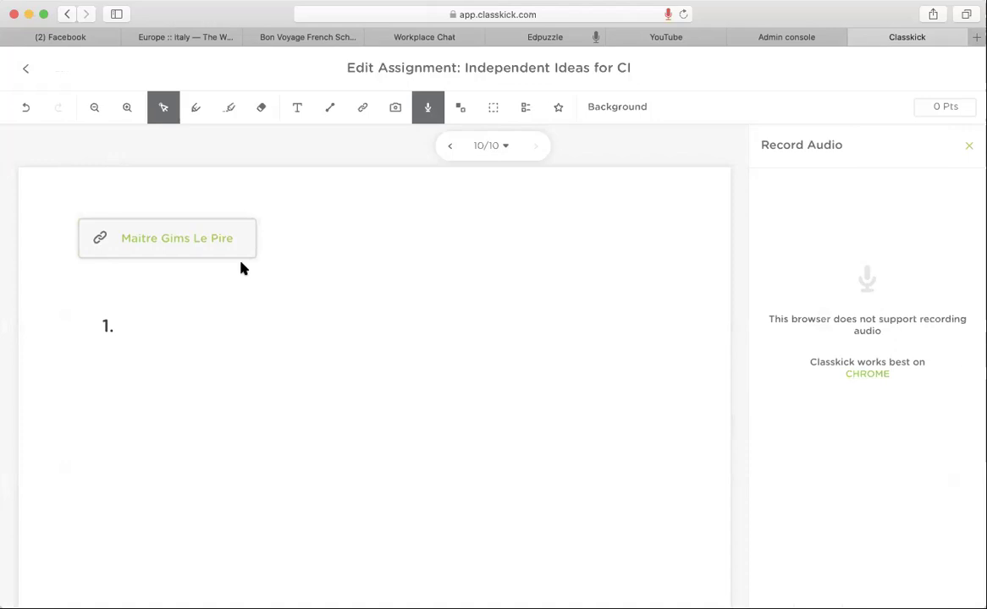
- Return to the Edpuzzle video page, scroll it, then drag the Classkick tab beside Edpuzzle
left_click(527, 39)
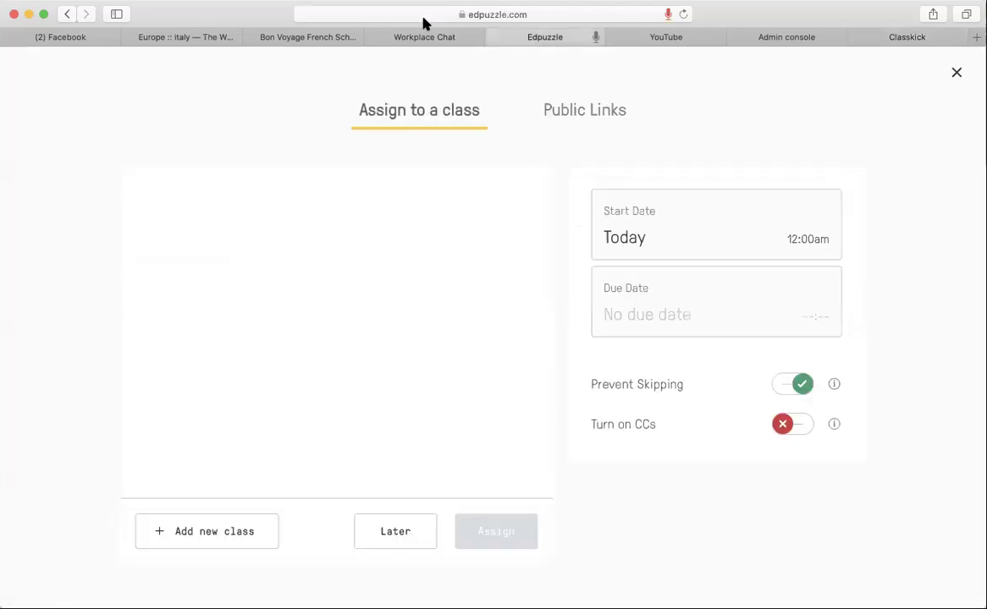
left_click(425, 39)
left_click(310, 38)
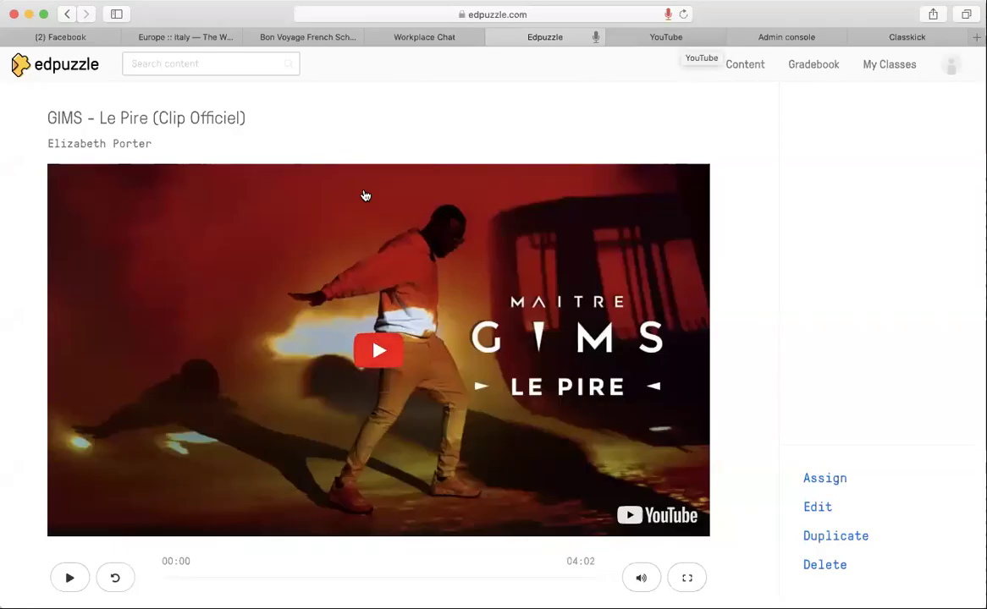
scroll(362, 262, "down", 3)
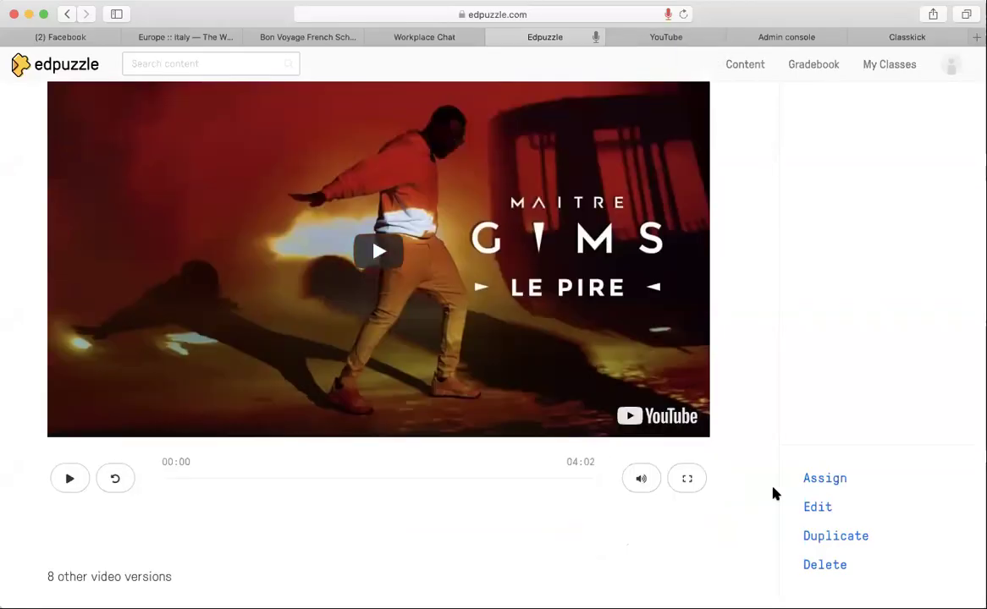
scroll(773, 494, "down", 1)
scroll(773, 494, "up", 5)
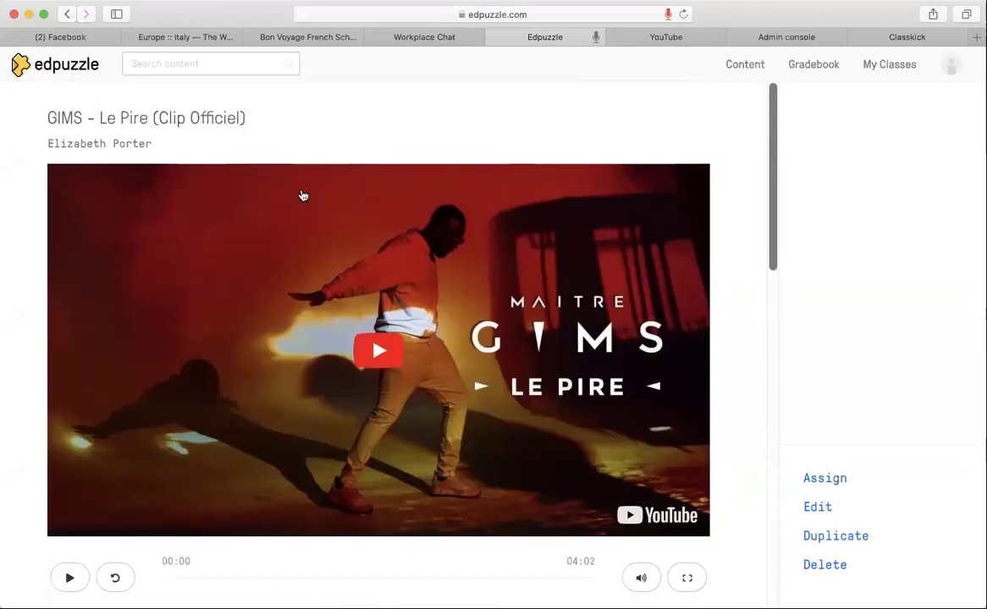
scroll(67, 190, "down", 5)
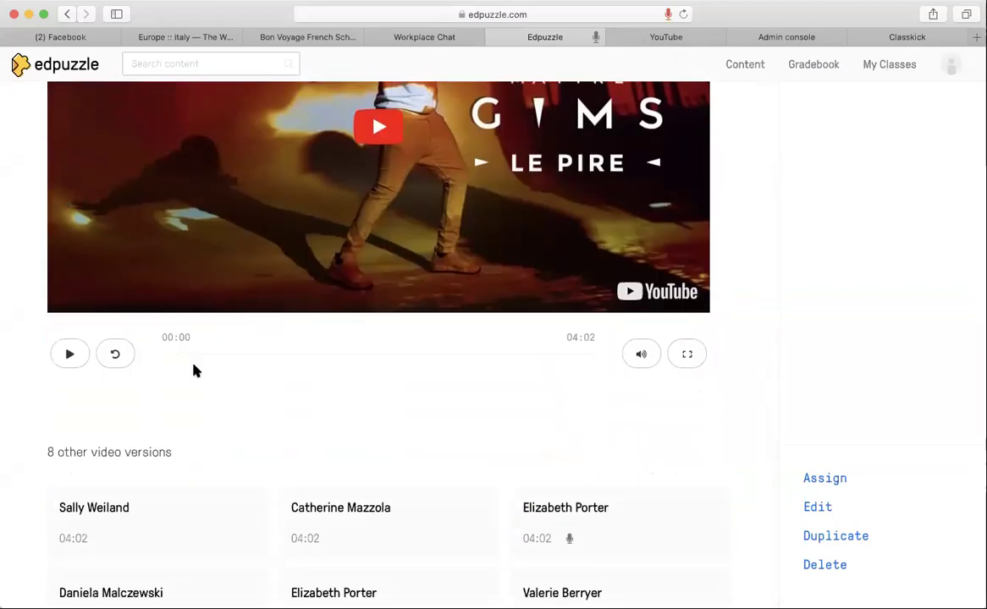
scroll(211, 380, "down", 1)
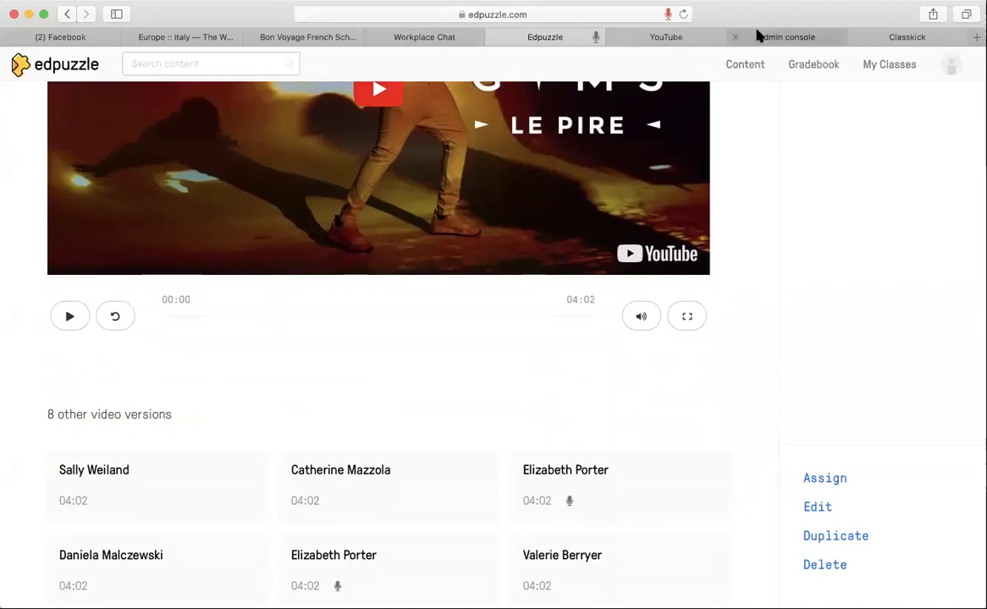
left_click_drag(913, 39, 628, 41)
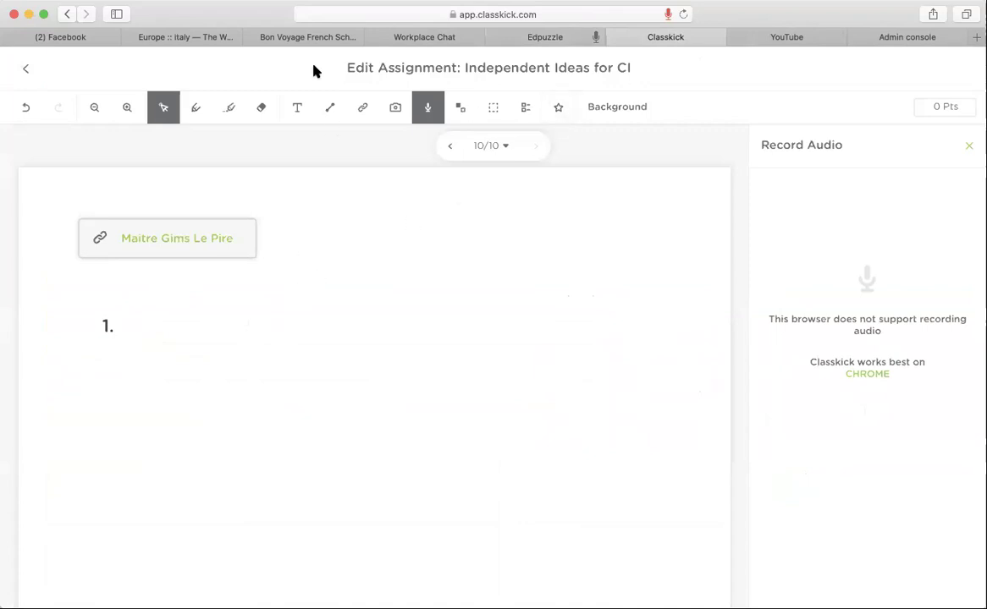
- Switch to the Edpuzzle tab and scroll to the top of the GIMS video page
left_click(539, 37)
scroll(534, 222, "up", 3)
scroll(776, 272, "up", 2)
scroll(775, 272, "up", 2)
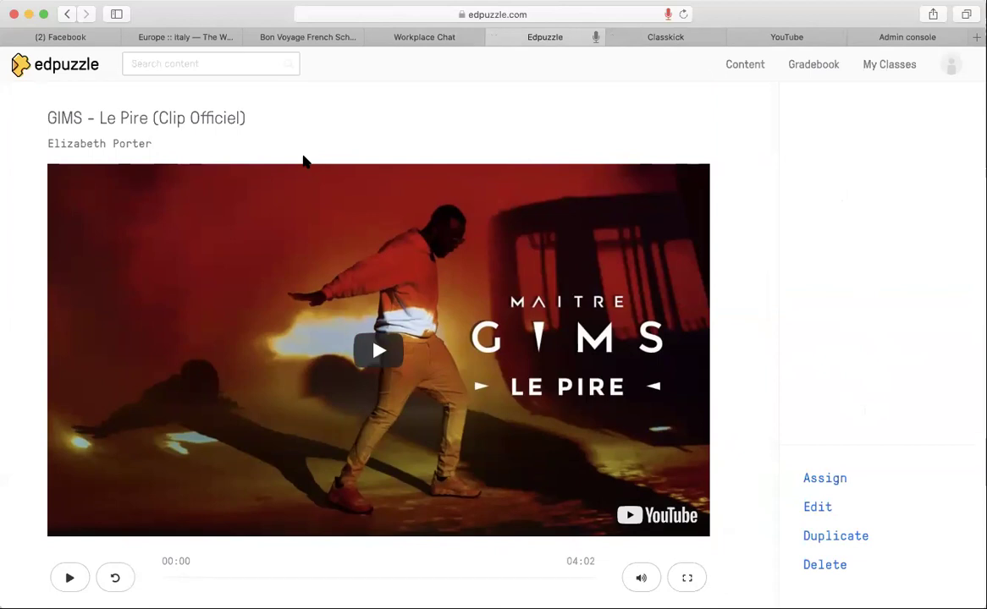
scroll(419, 209, "down", 1)
scroll(456, 290, "down", 2)
scroll(456, 290, "up", 3)
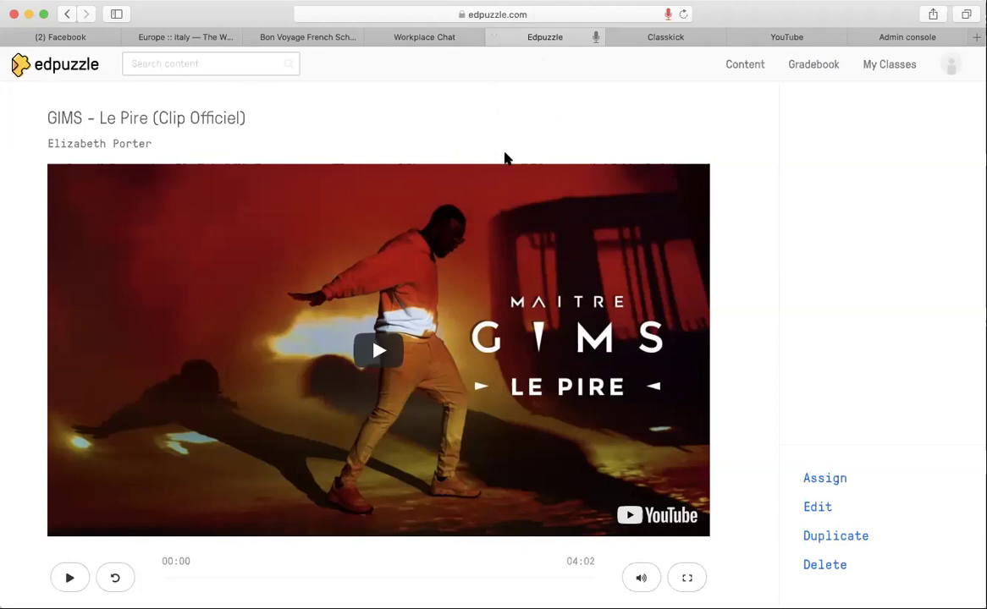
scroll(504, 156, "down", 1)
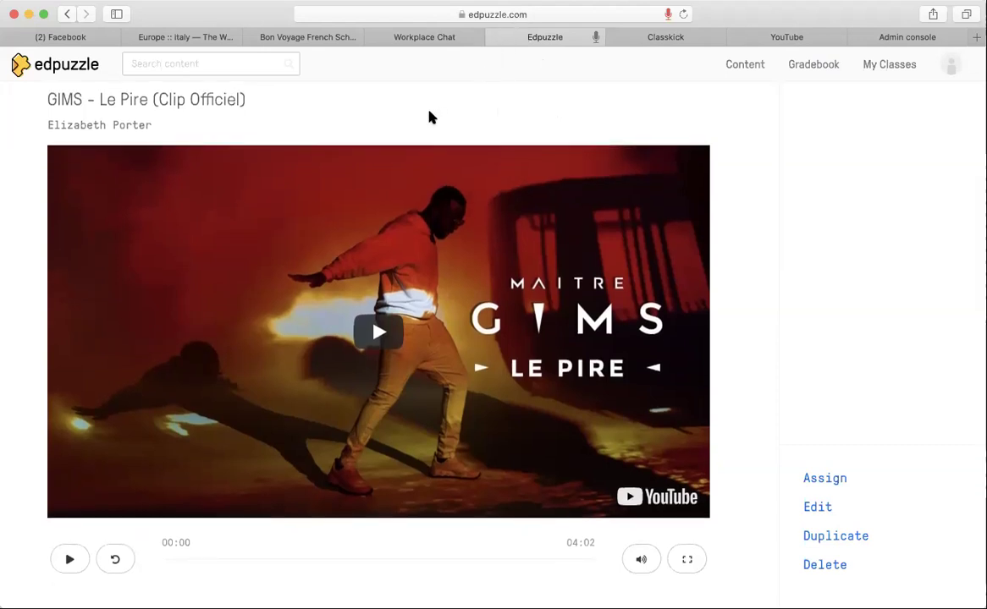
scroll(429, 117, "up", 1)
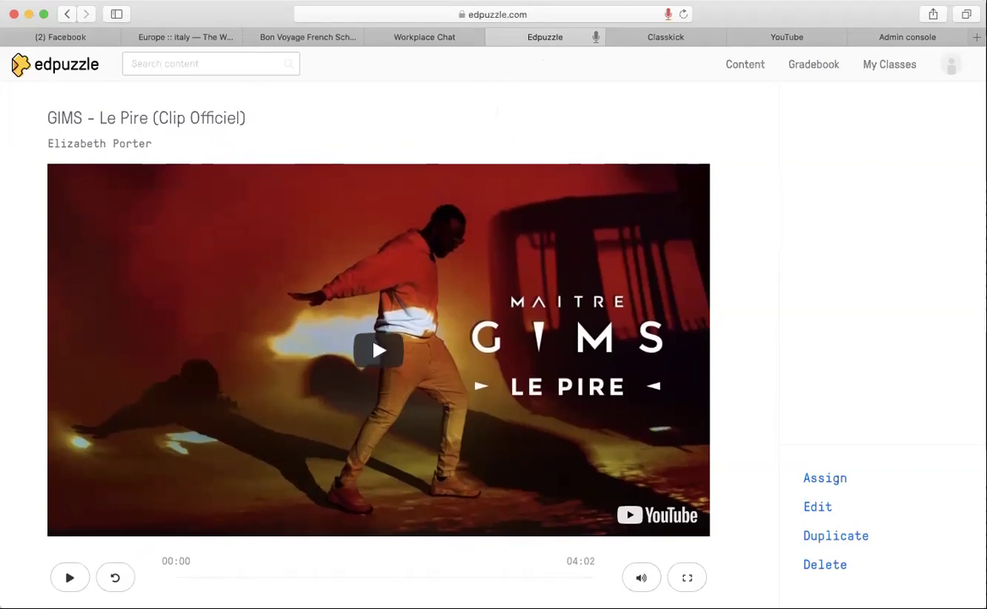